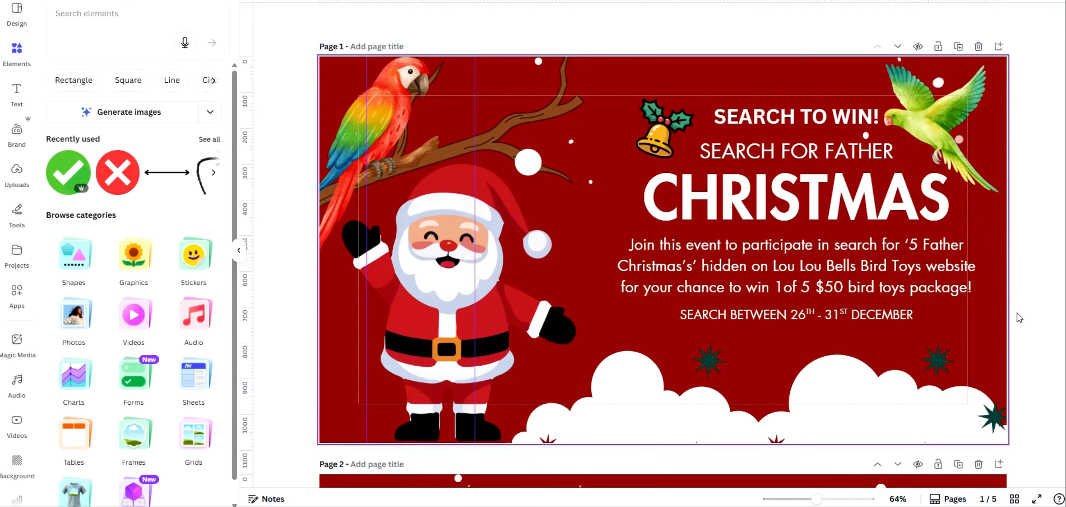
# Scroll through the design pages to the Facebook Events Banner template page
pyautogui.scroll(-10, 1050, 281)
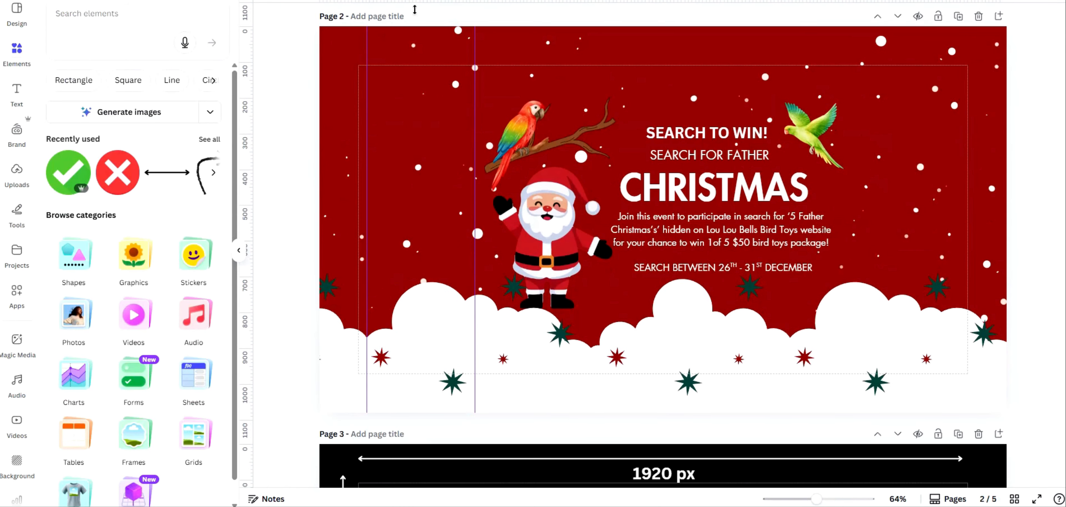
pyautogui.scroll(-5, 1053, 308)
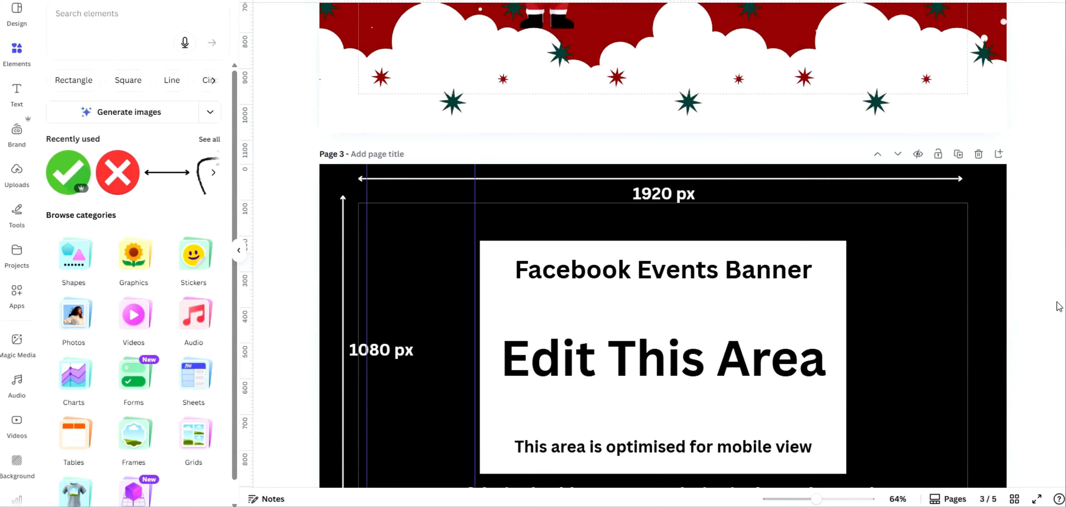
pyautogui.scroll(-4, 1053, 309)
pyautogui.scroll(3, 1059, 306)
pyautogui.scroll(-2, 1063, 305)
pyautogui.click(930, 200)
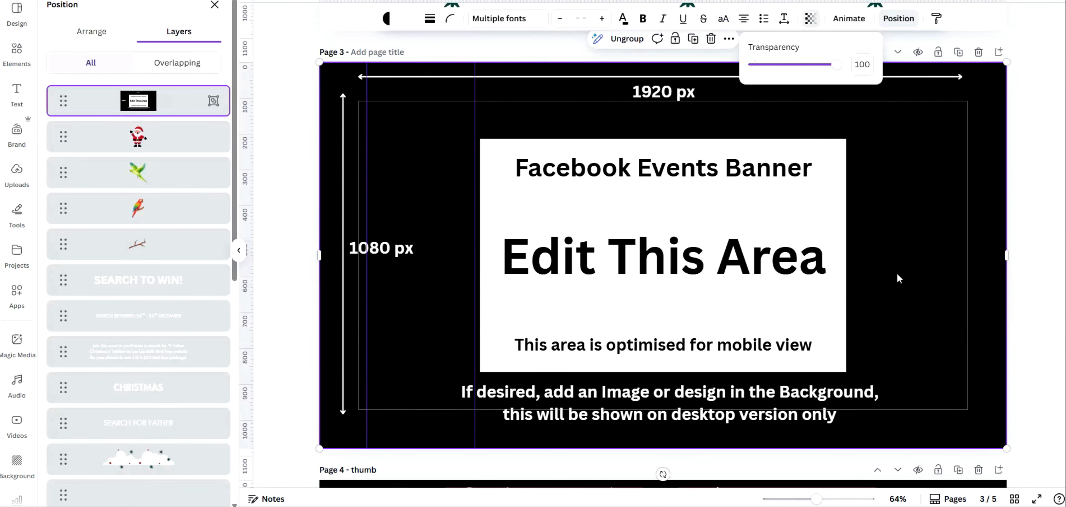
pyautogui.click(642, 86)
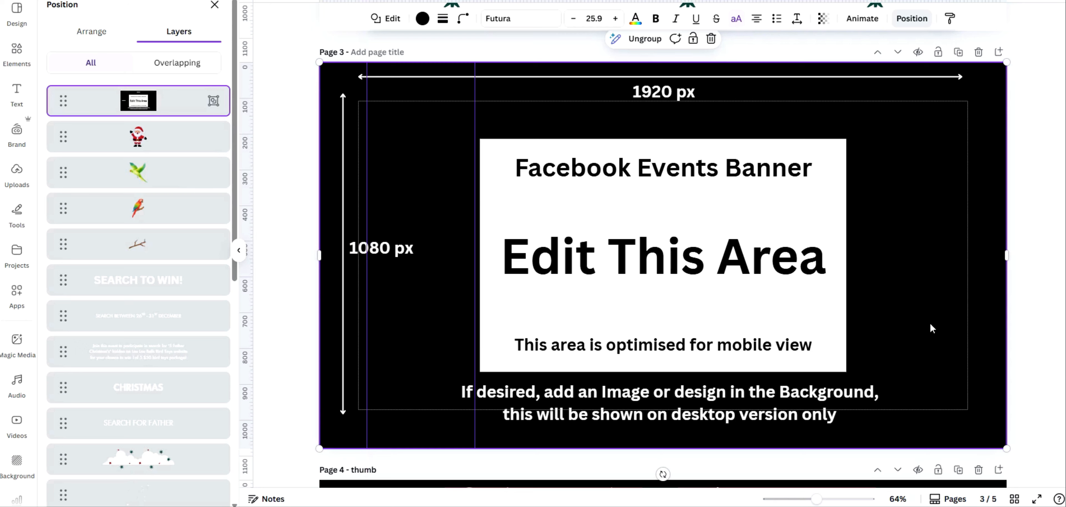
pyautogui.click(494, 347)
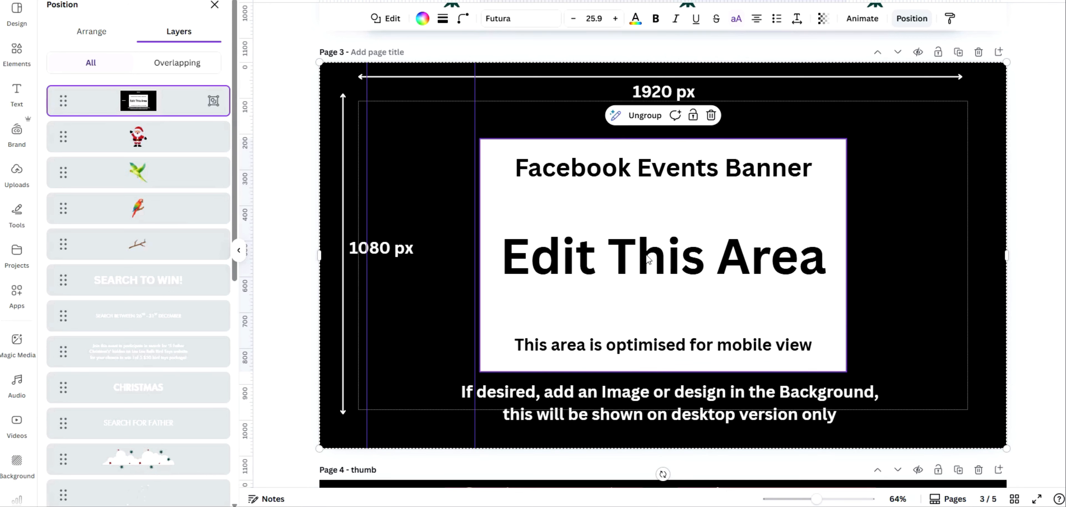
pyautogui.click(909, 337)
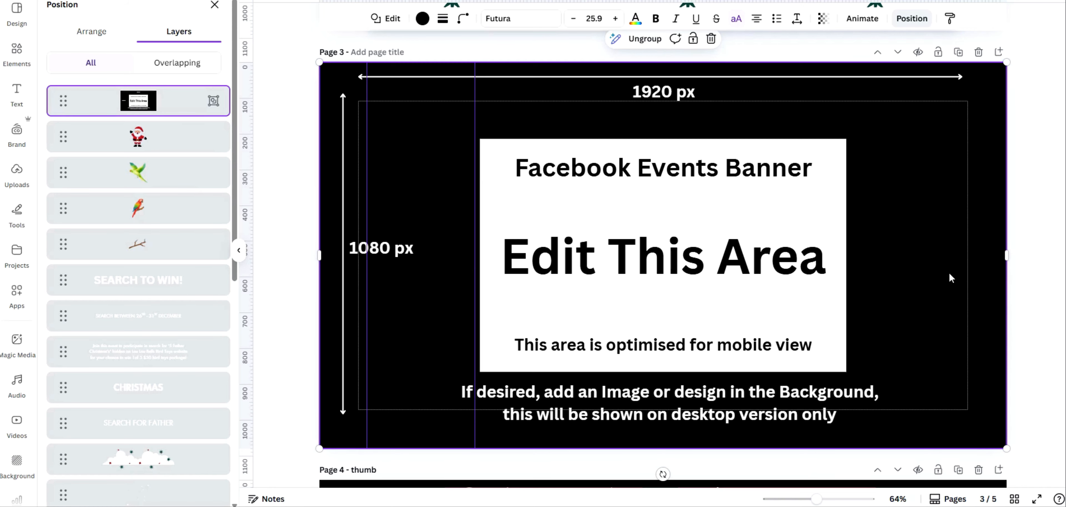
pyautogui.click(926, 249)
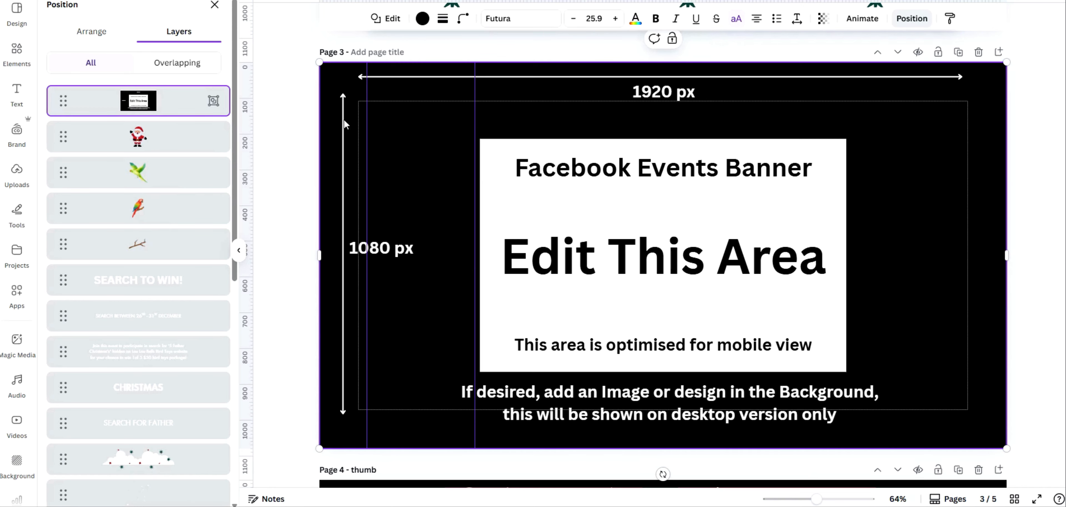
pyautogui.click(824, 22)
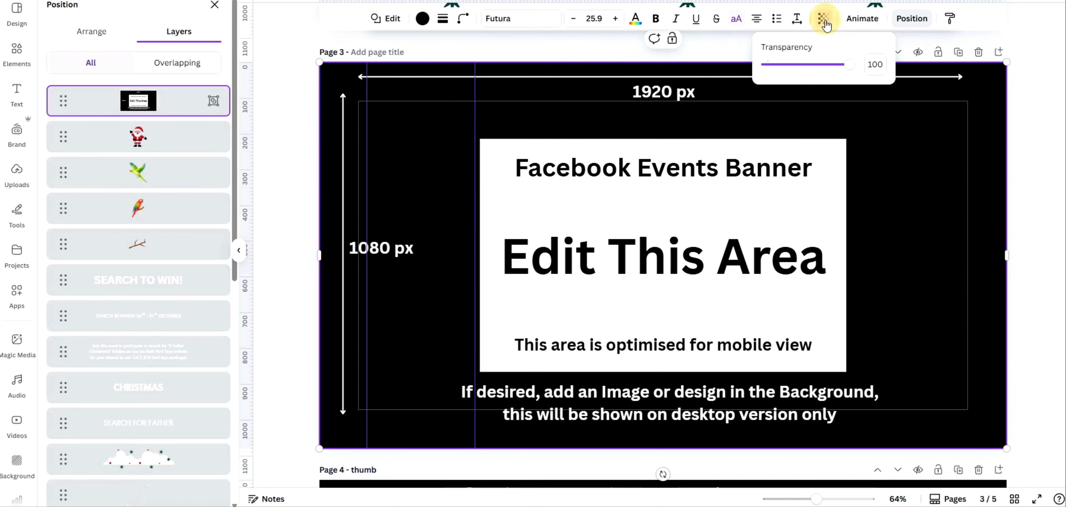
pyautogui.moveTo(850, 64); pyautogui.dragTo(885, 221)
# Preview the banner design underneath by setting the template overlay's transparency to 0, then restoring it
pyautogui.click(167, 101)
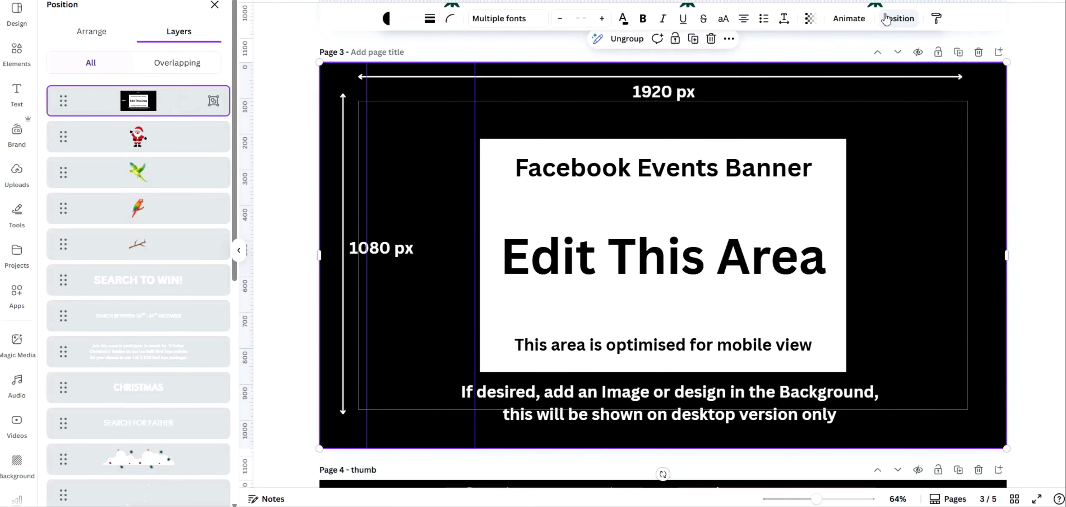
pyautogui.click(811, 18)
pyautogui.moveTo(840, 64); pyautogui.dragTo(726, 76)
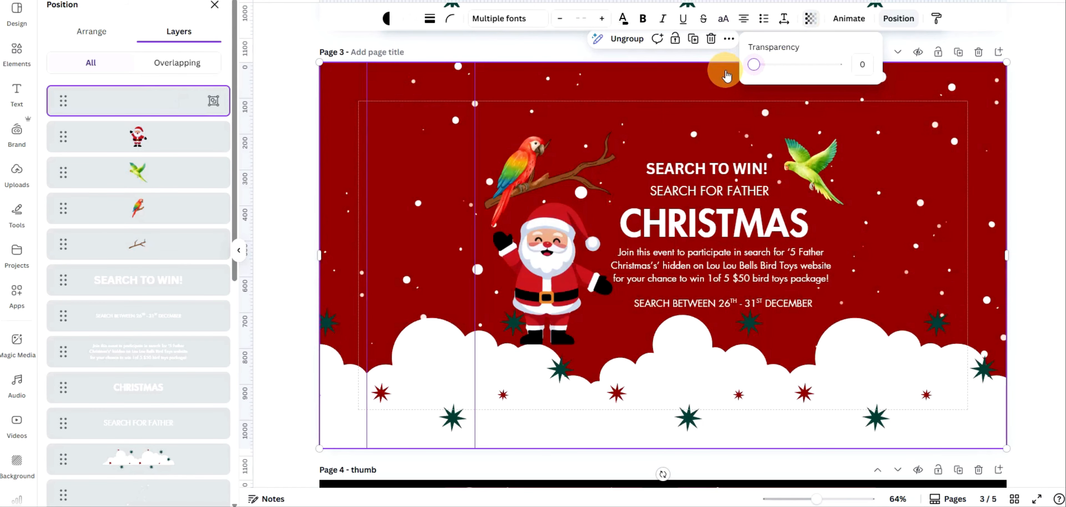
pyautogui.moveTo(726, 75); pyautogui.dragTo(704, 77)
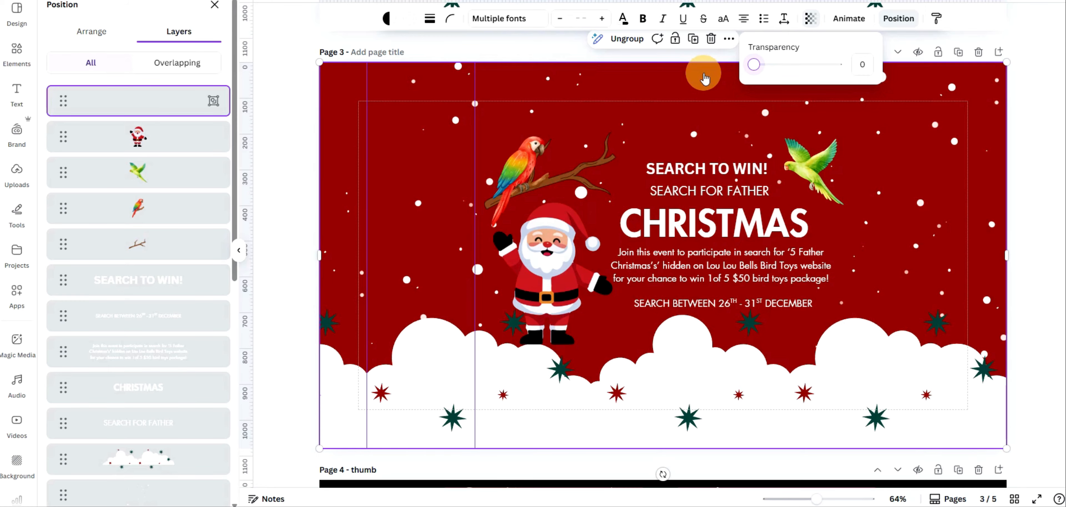
pyautogui.moveTo(705, 78); pyautogui.dragTo(874, 101)
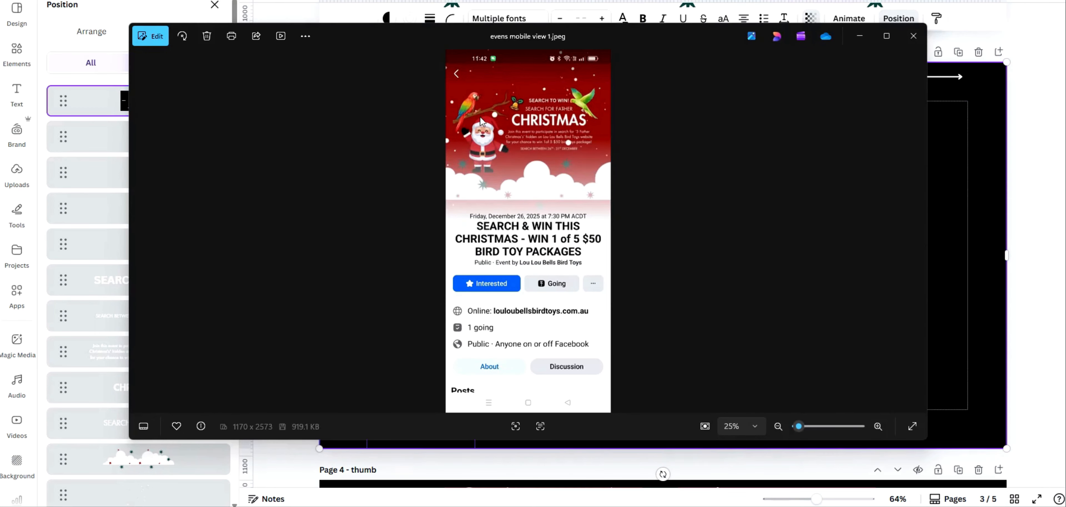
# Switch to the photo viewer and inspect the first mobile screenshot of the event page, zooming into the banner and event details
pyautogui.moveTo(799, 426); pyautogui.dragTo(805, 426)
pyautogui.scroll(5, 786, 352)
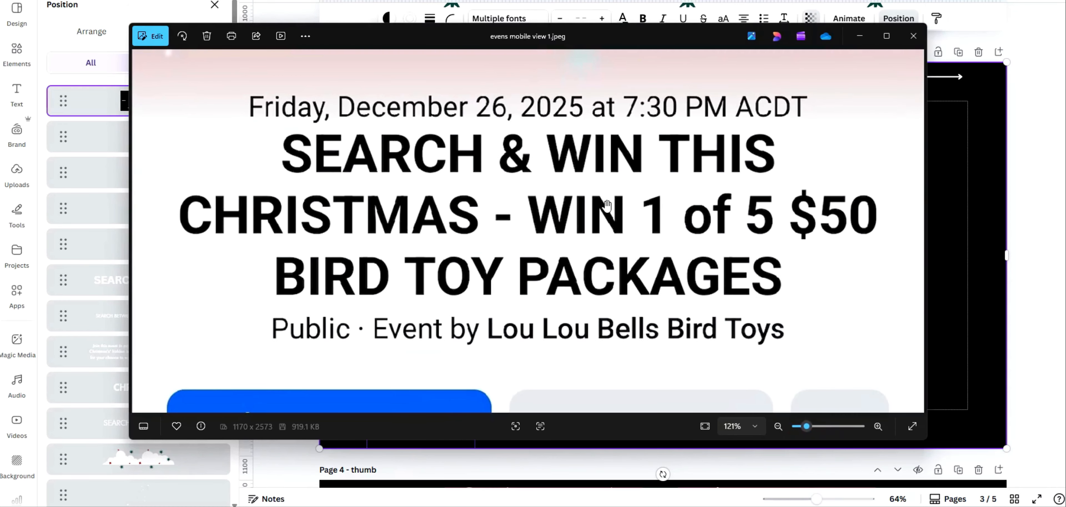
pyautogui.scroll(10, 747, 329)
pyautogui.scroll(-5, 695, 264)
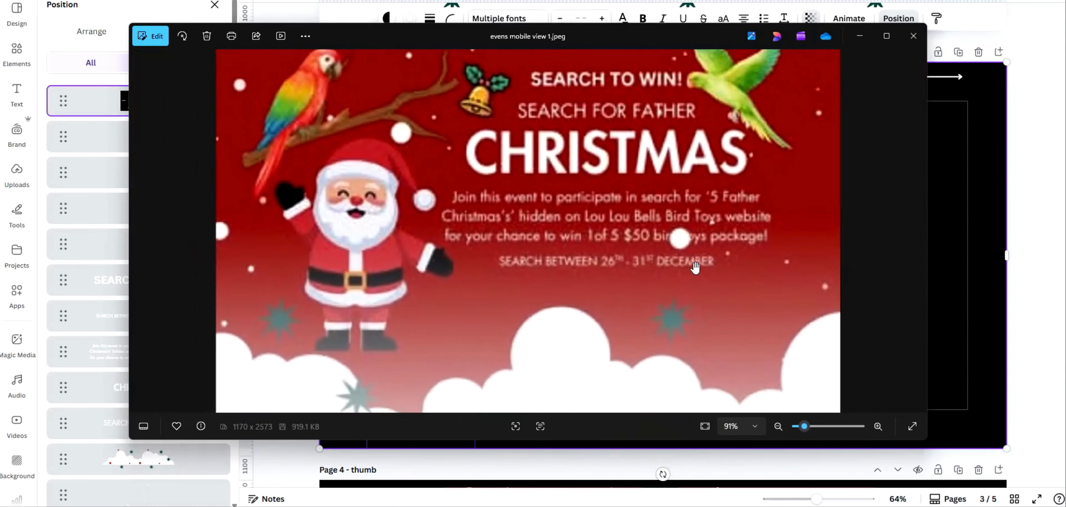
pyautogui.moveTo(609, 255); pyautogui.dragTo(612, 286)
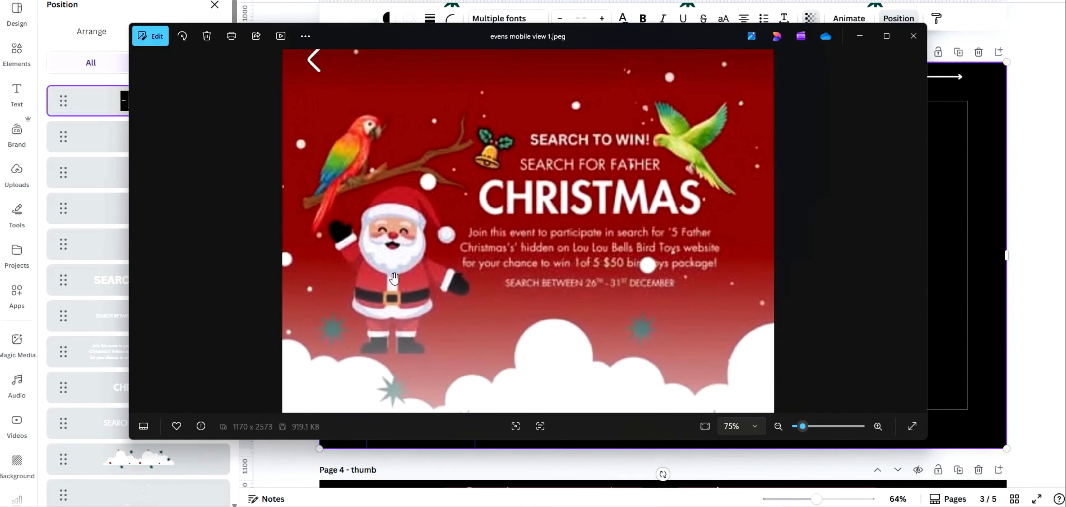
pyautogui.scroll(-3, 645, 317)
pyautogui.moveTo(578, 315); pyautogui.dragTo(586, 144)
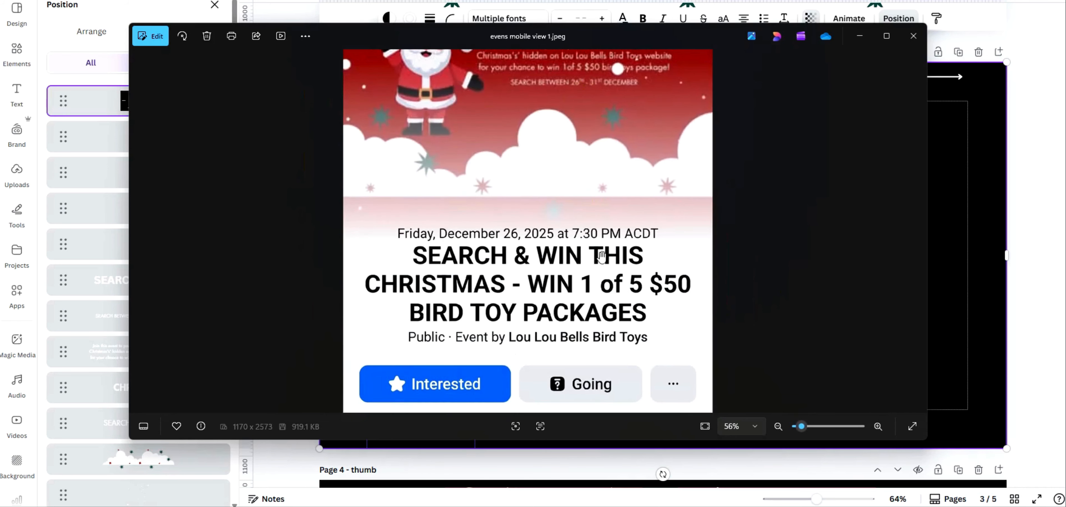
pyautogui.moveTo(541, 181); pyautogui.dragTo(575, 329)
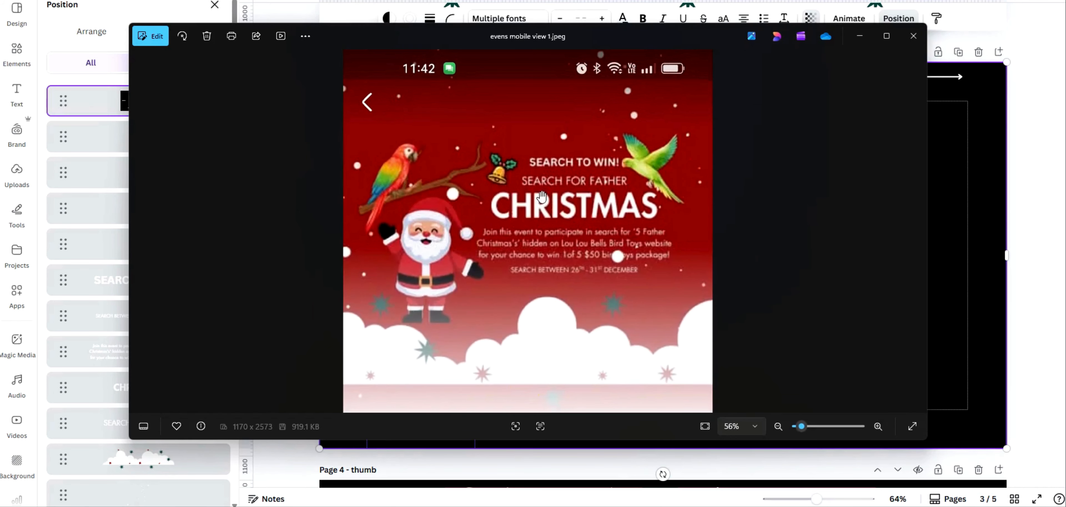
pyautogui.scroll(1, 538, 306)
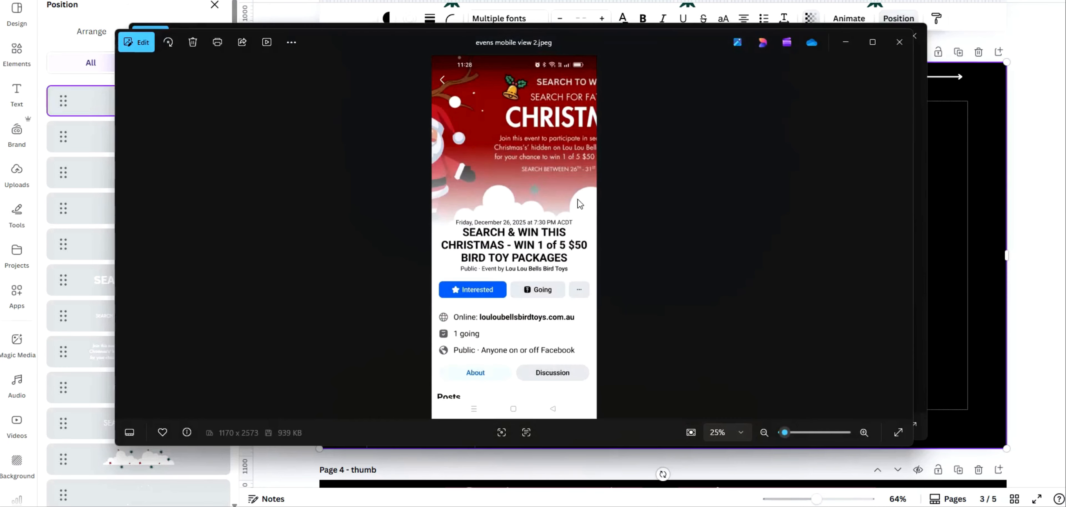
# Inspect the second mobile screenshot's cropped banner text, then minimise both viewer windows
pyautogui.moveTo(784, 433); pyautogui.dragTo(792, 433)
pyautogui.moveTo(588, 196); pyautogui.dragTo(567, 314)
pyautogui.scroll(2, 574, 321)
pyautogui.scroll(-3, 574, 322)
pyautogui.scroll(-1, 574, 322)
pyautogui.moveTo(582, 233); pyautogui.dragTo(596, 248)
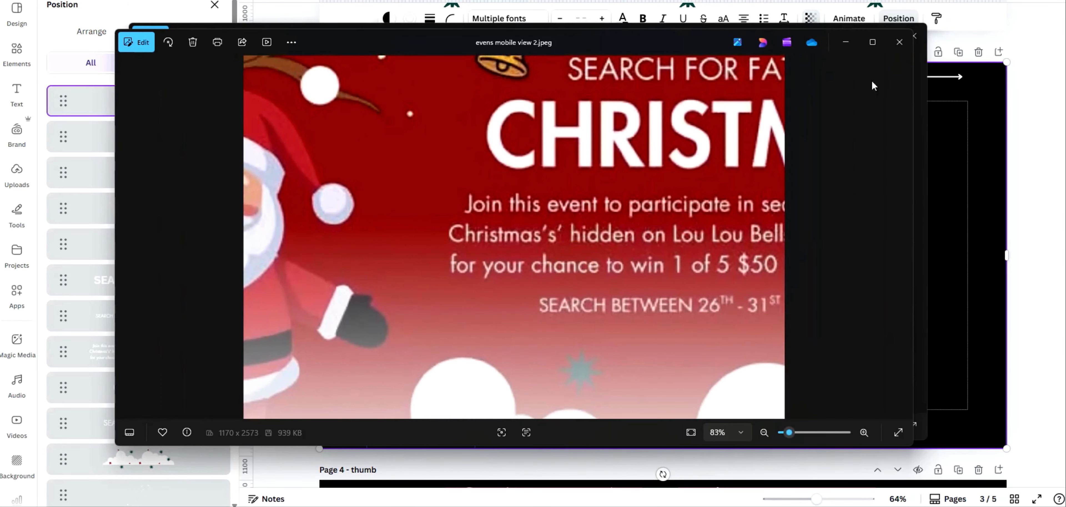
pyautogui.click(846, 41)
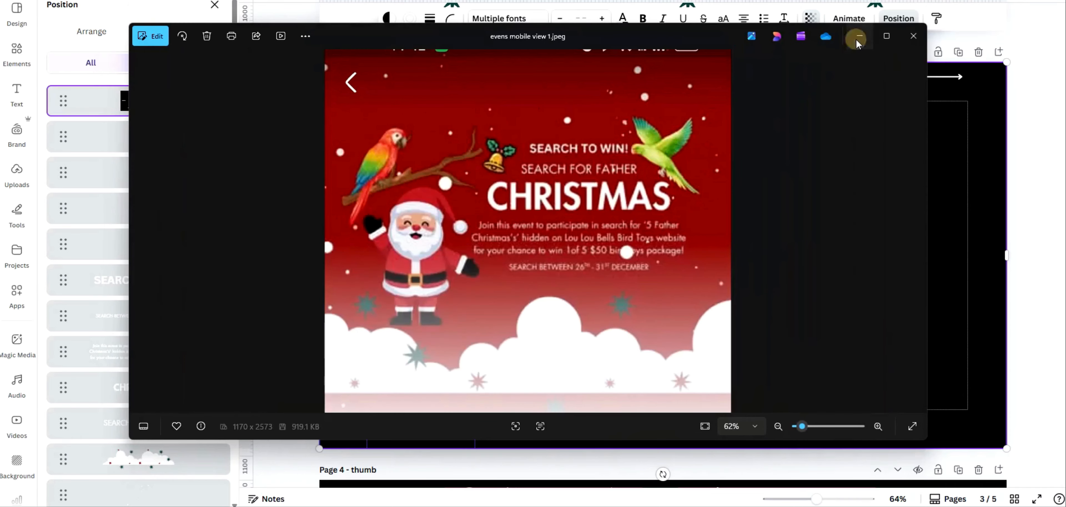
pyautogui.click(856, 41)
pyautogui.click(947, 267)
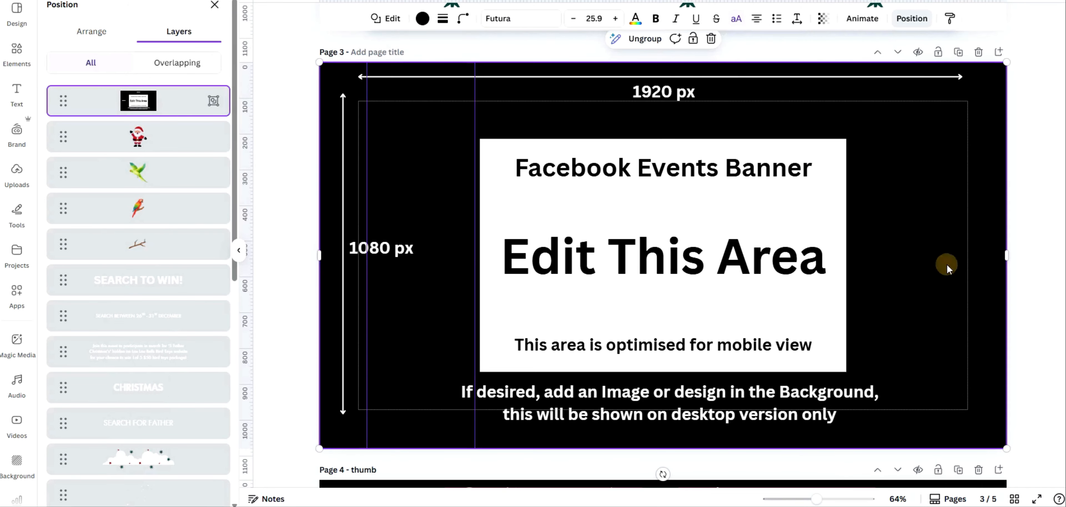
pyautogui.scroll(-3, 852, 265)
pyautogui.scroll(-3, 850, 265)
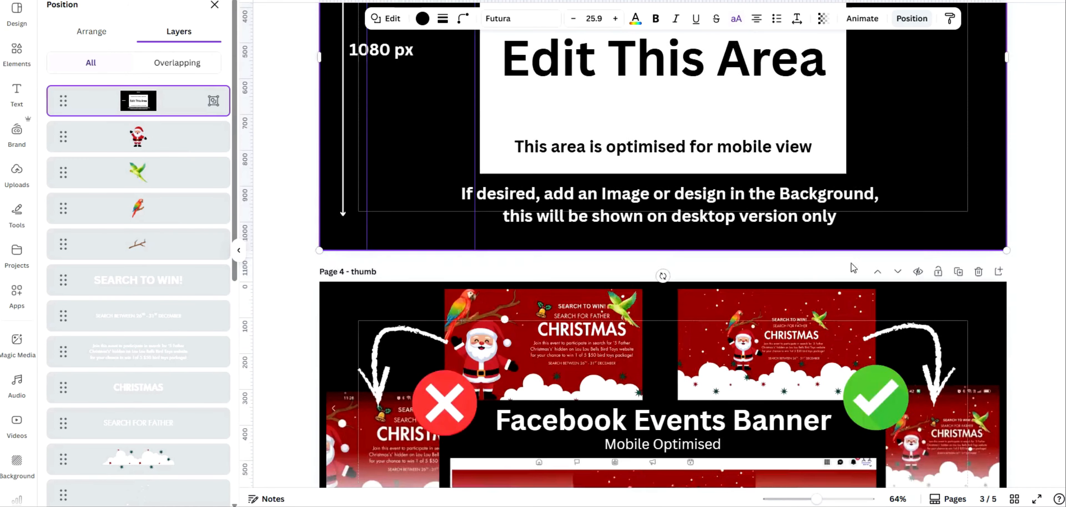
pyautogui.scroll(5, 850, 262)
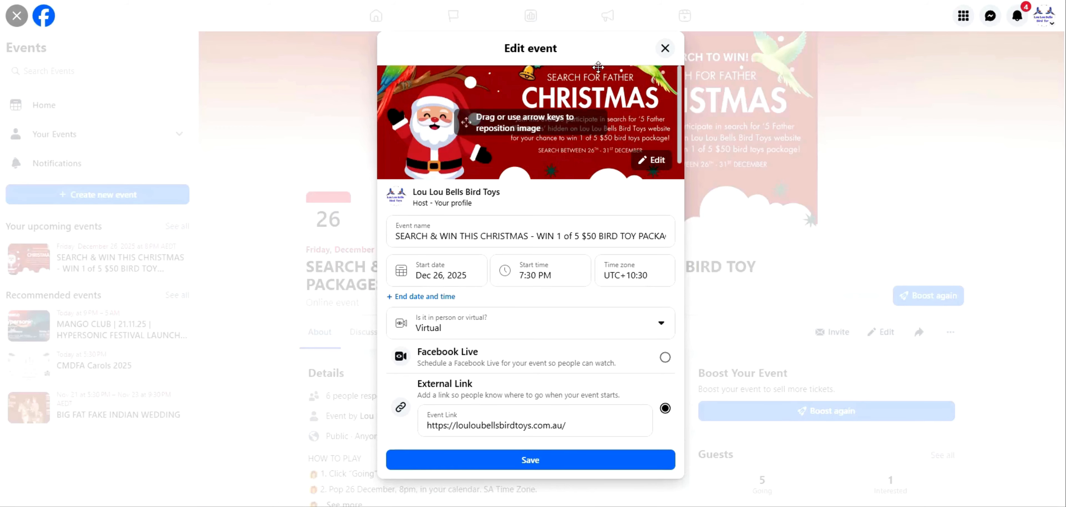
# In Facebook's Edit event dialog, upload the SEARCH FOR FATHERS image as the new event cover
pyautogui.click(658, 162)
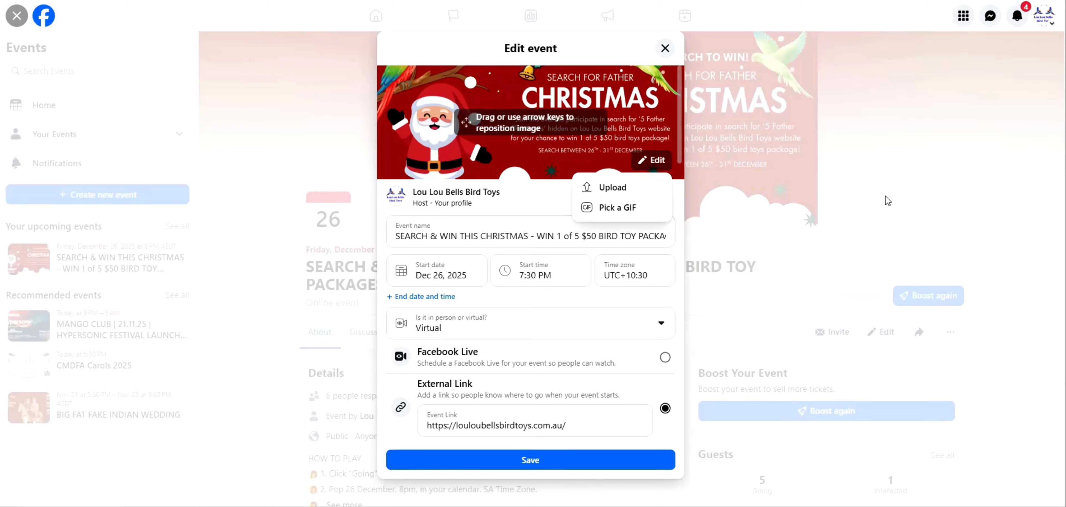
pyautogui.click(619, 192)
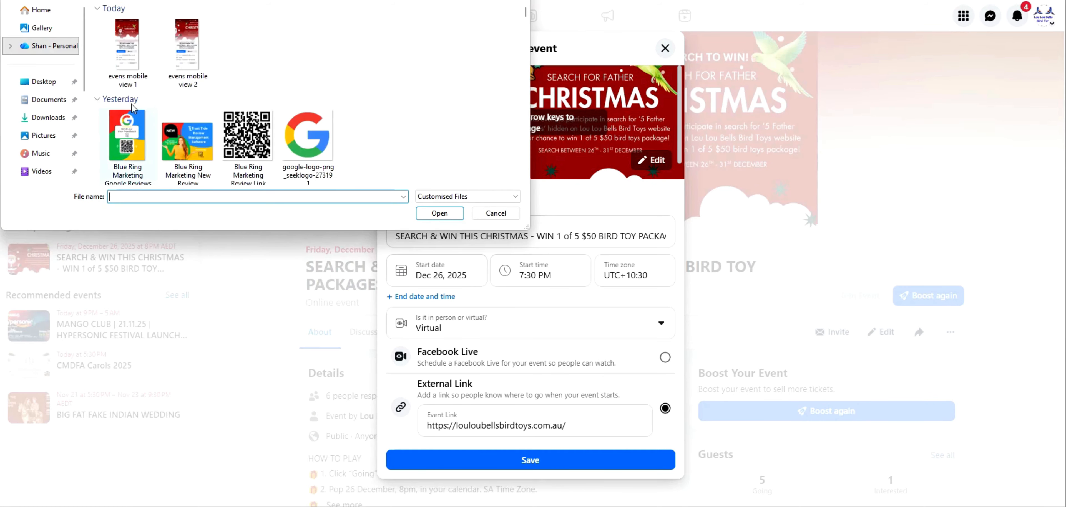
pyautogui.click(248, 58)
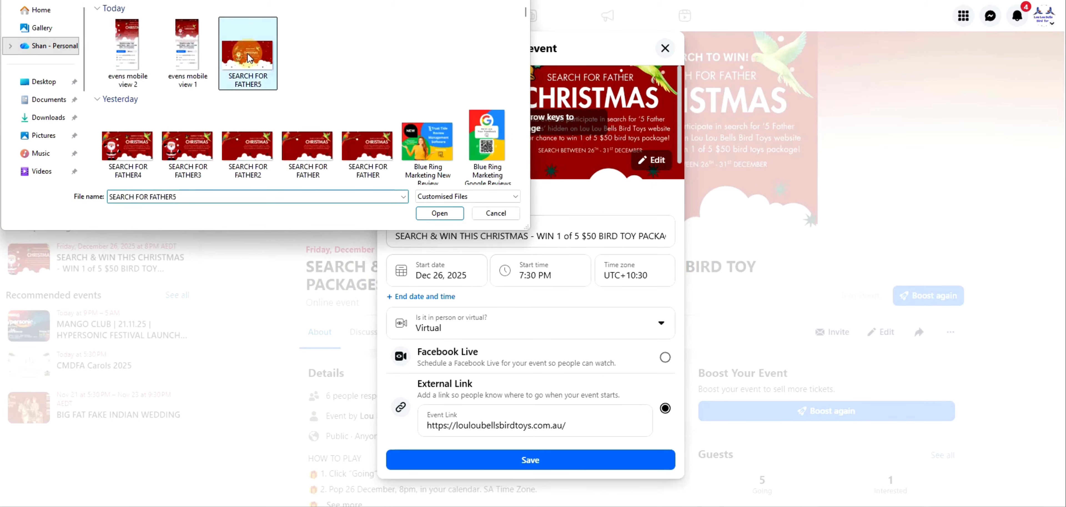
pyautogui.doubleClick(248, 58)
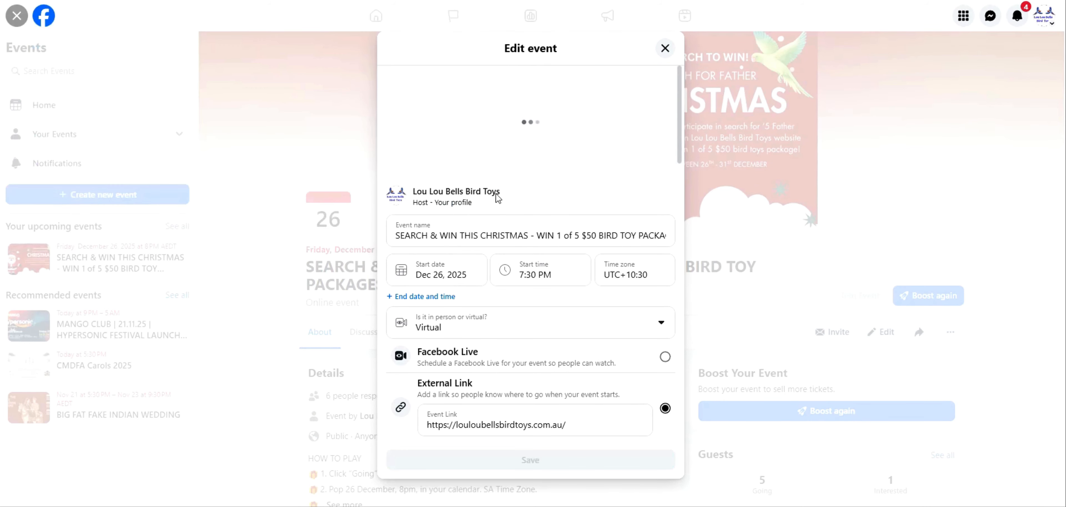